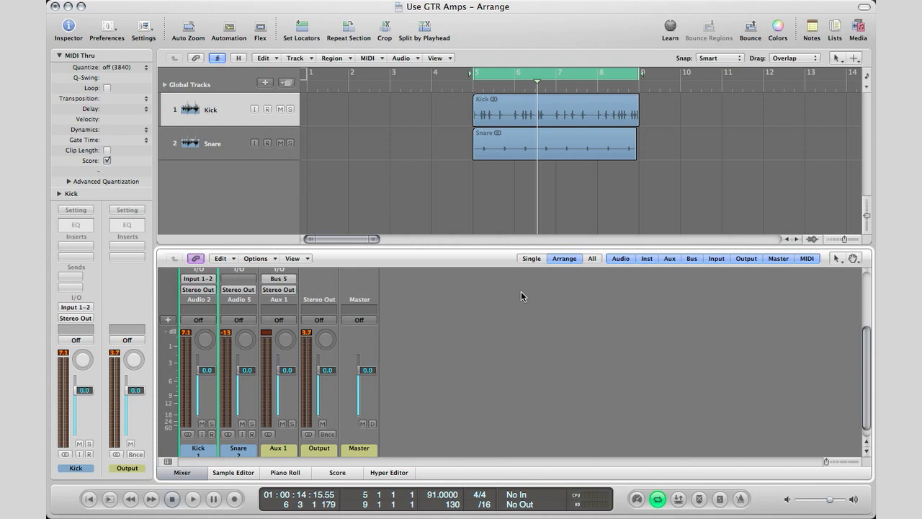
Step: Play back the looped kick and snare regions, and stop playback after listening
key("space")
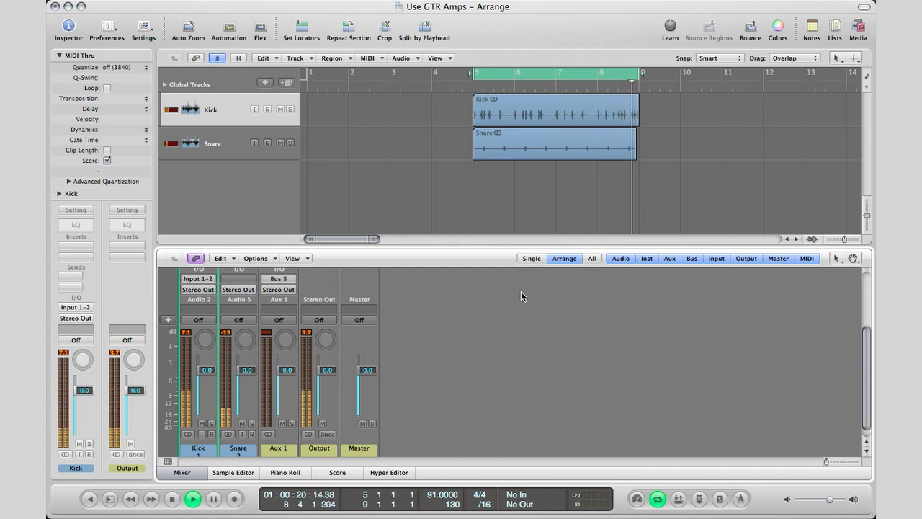
key("space")
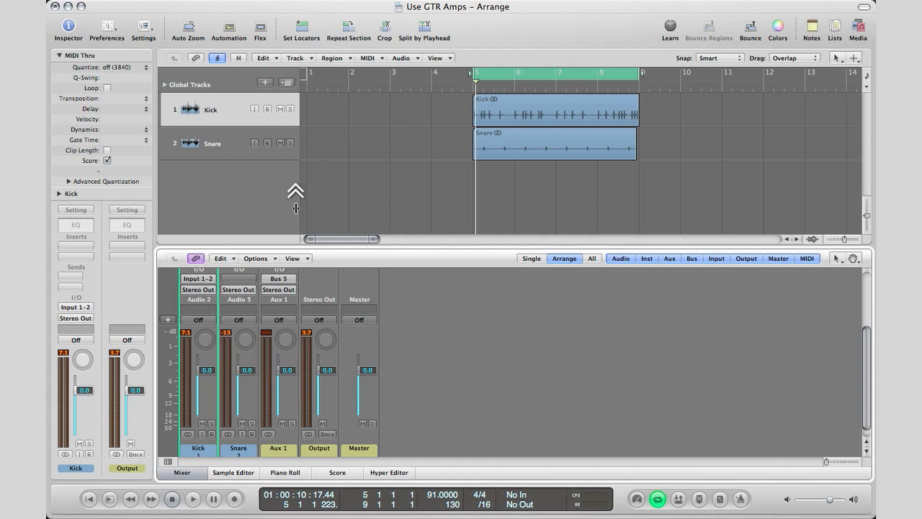
Step: Add a Bus 6 send to the Kick track and reset its send level to the default
left_click(224, 117)
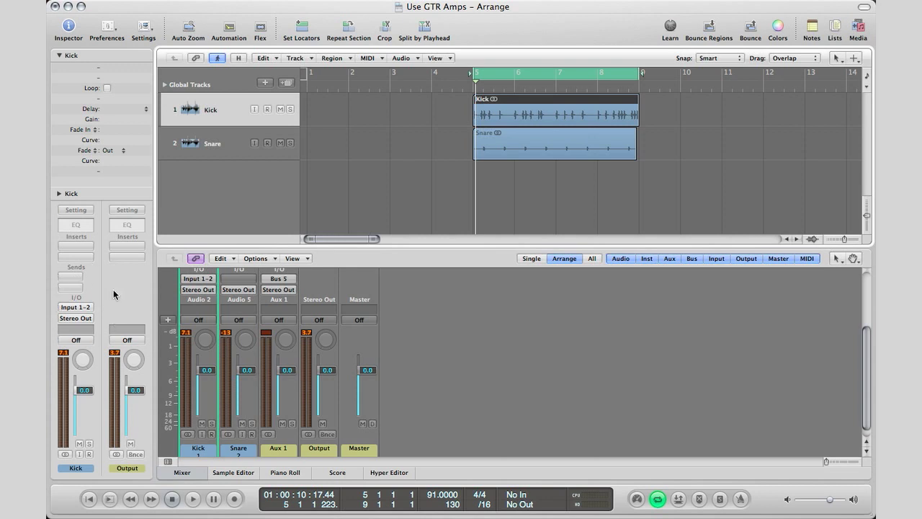
left_click(76, 278)
mouse_move(79, 289)
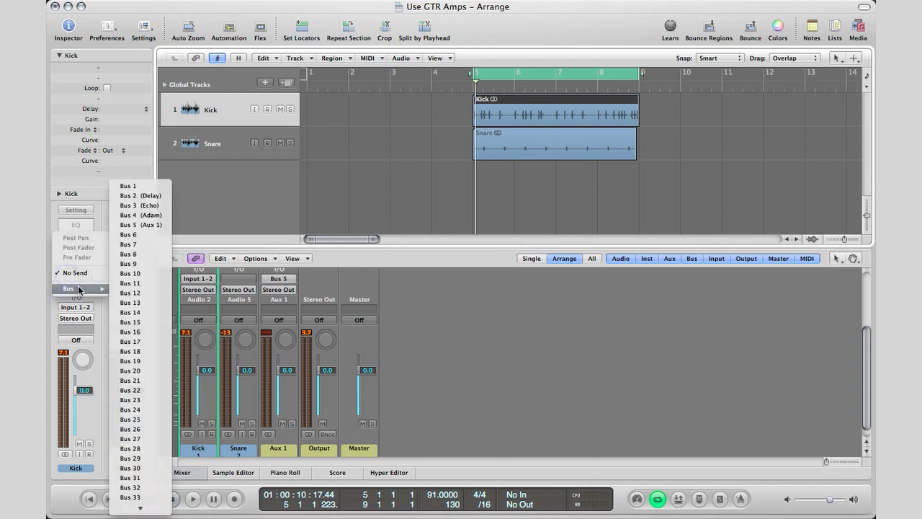
left_click(142, 235)
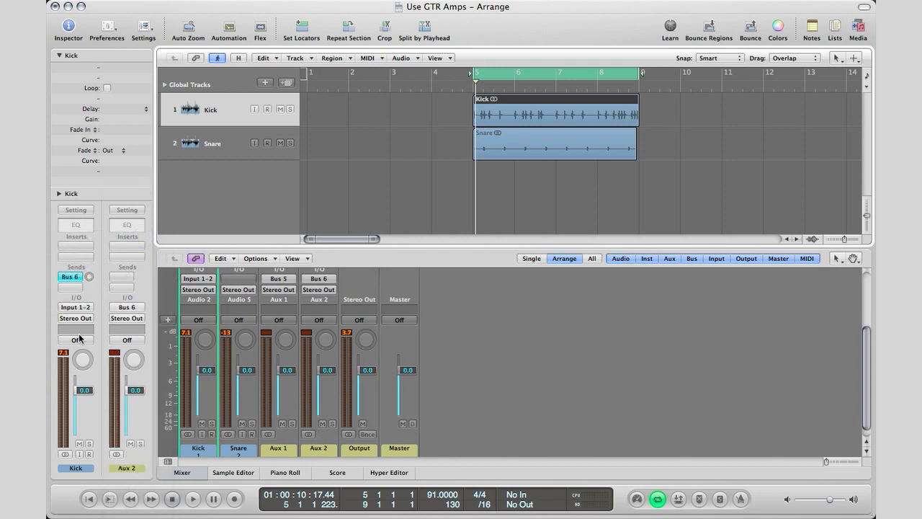
left_click(89, 278, "alt")
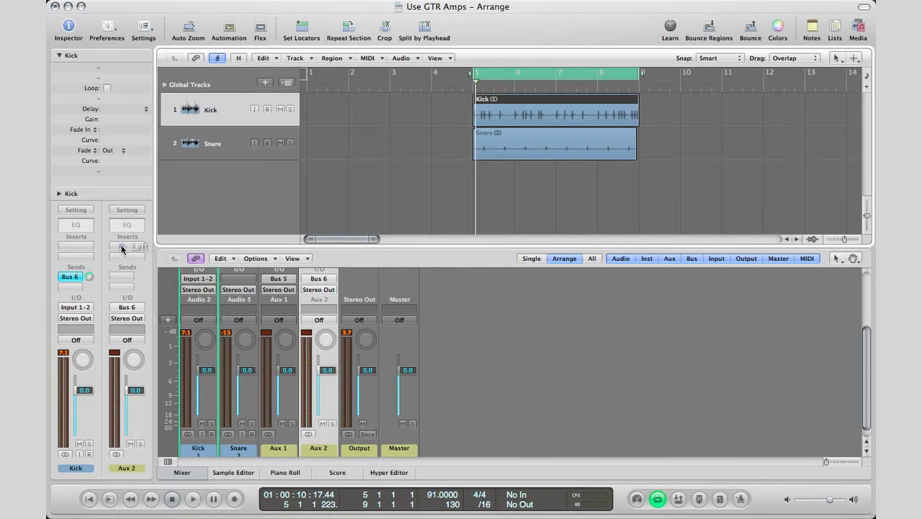
Step: Insert a stereo Amp Designer plug-in on the Aux 2 channel
left_click(121, 248)
mouse_move(157, 264)
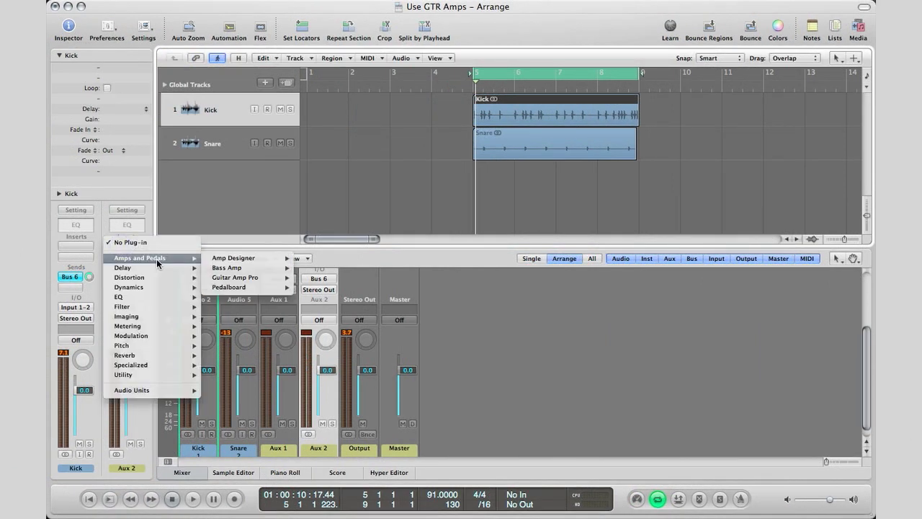
mouse_move(233, 258)
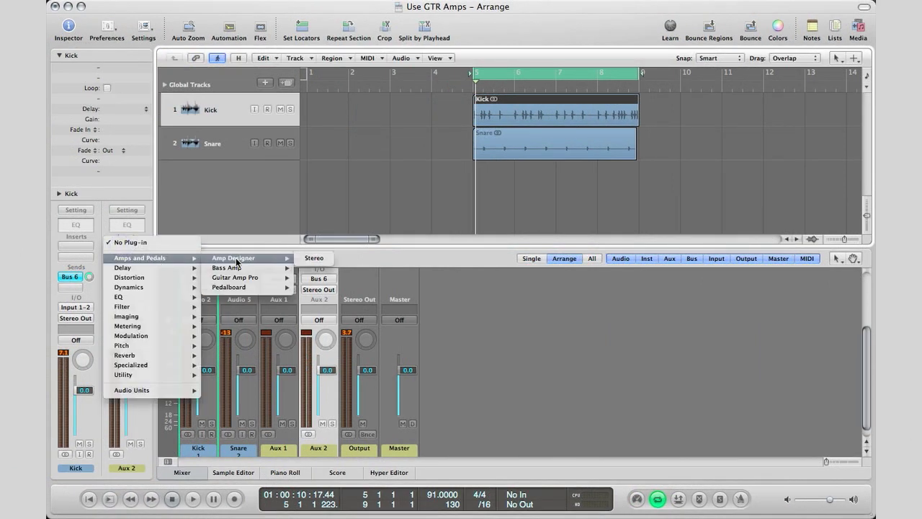
left_click(319, 261)
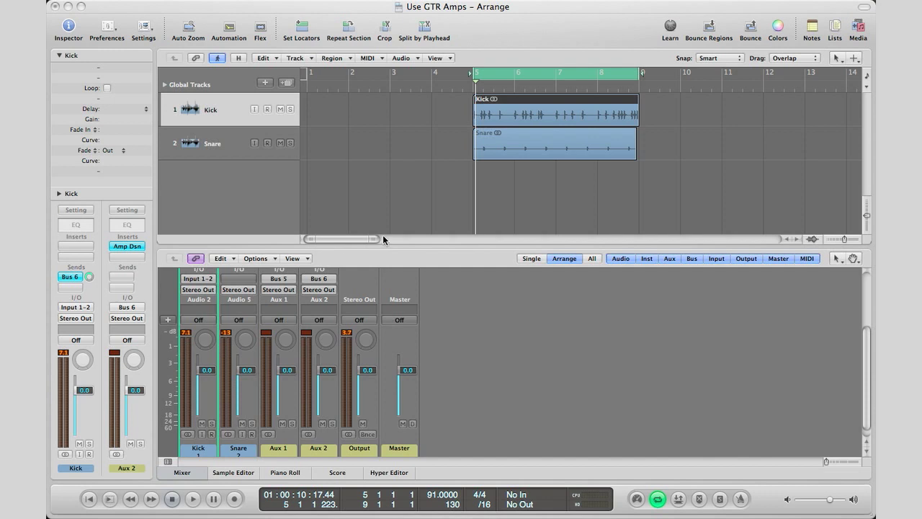
Step: Enlarge the mixer area, and open Aux 2's Amp Designer with its window moved clear of the channel strips
left_click_drag(401, 249, 415, 134)
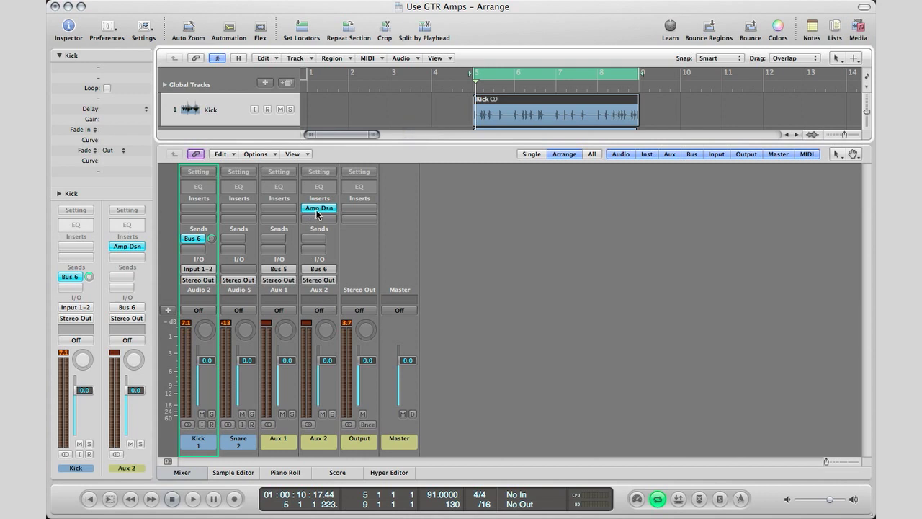
left_click(124, 245)
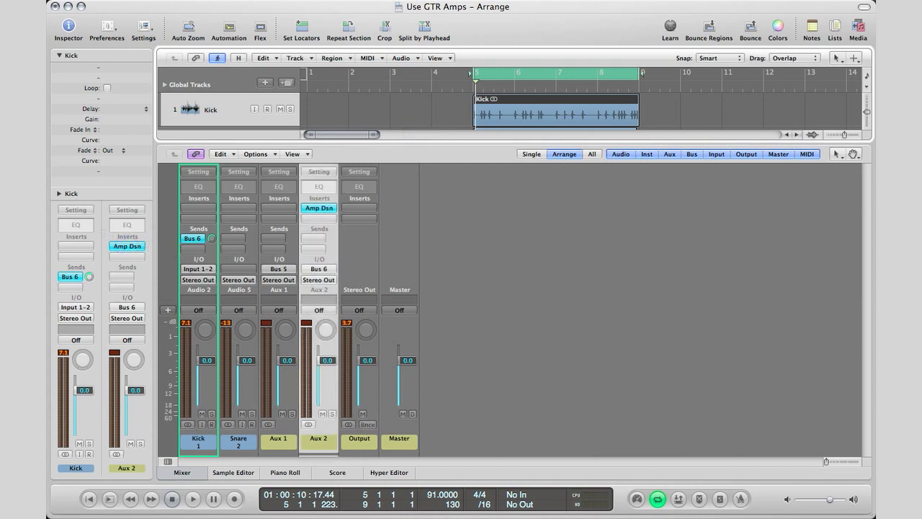
double_click(130, 249)
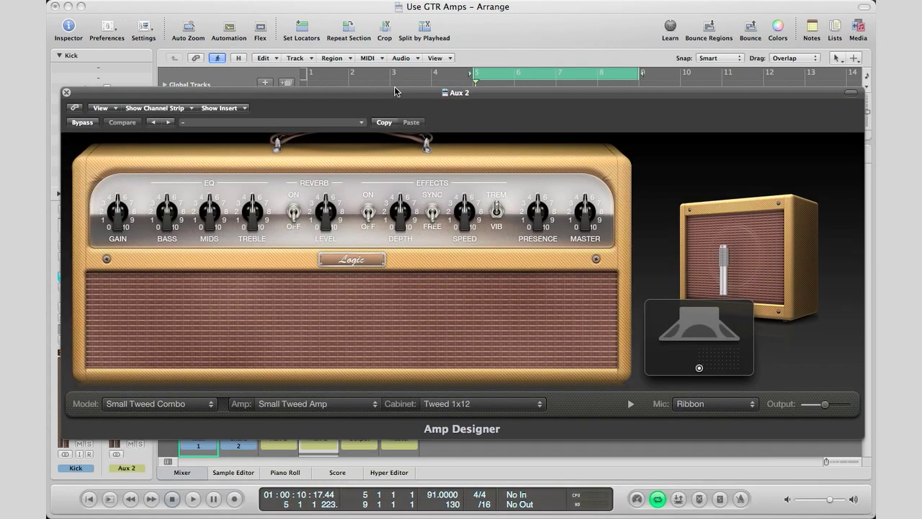
left_click_drag(395, 91, 540, 38)
Step: Solo both the Kick channel and its Bus 6 return, Aux 2, and start playing the loop
left_click(87, 444)
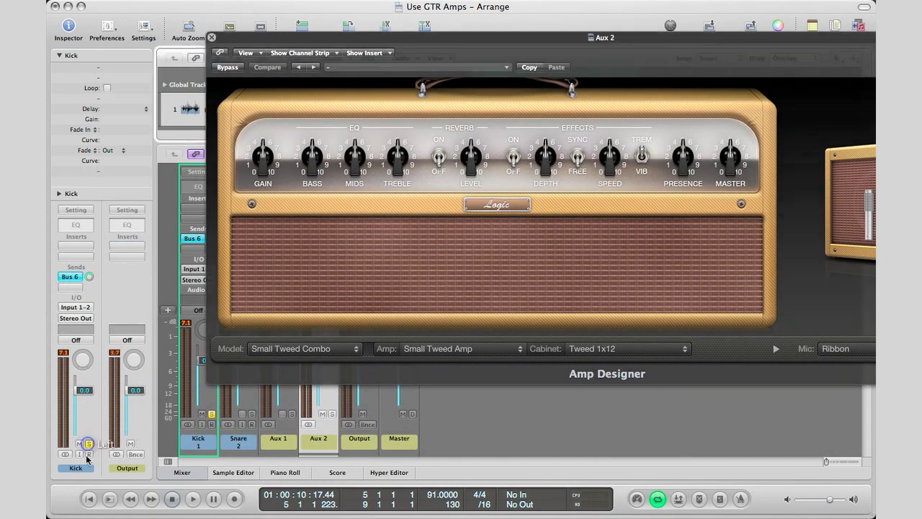
left_click(70, 276)
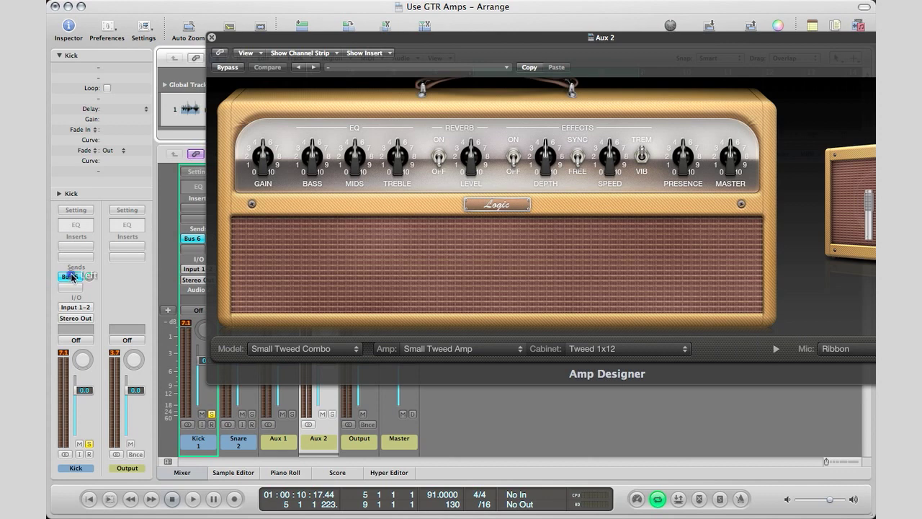
left_click(139, 444)
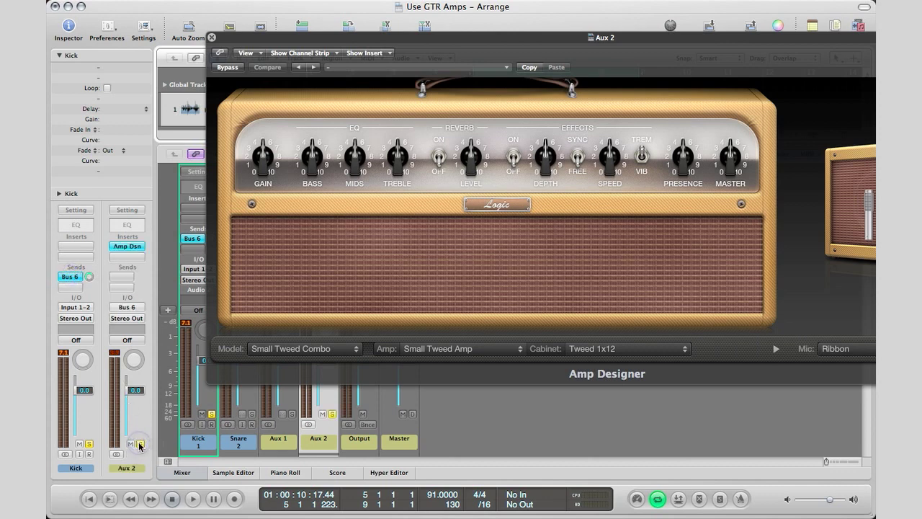
key("space")
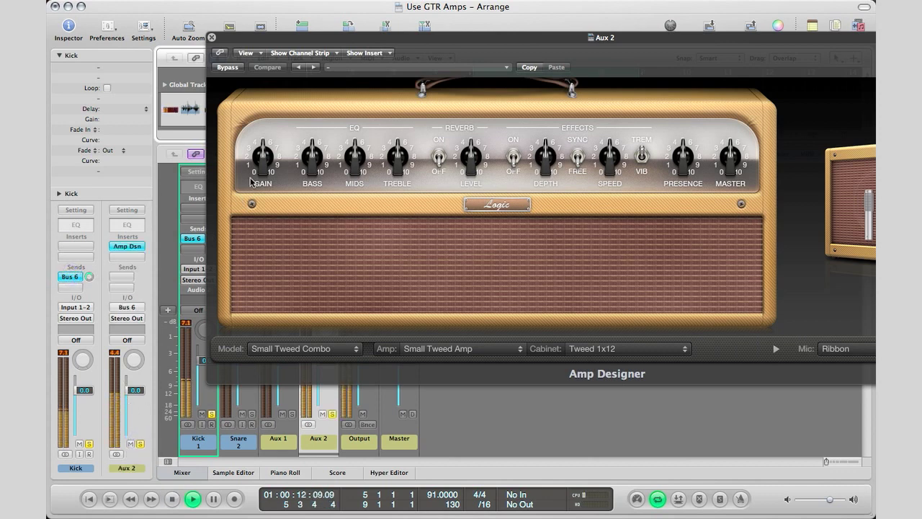
Step: Audition the Silverface Combo amp model, and switch the model to Mini Blackface Combo
left_click(364, 68)
left_click(354, 66)
left_click(317, 350)
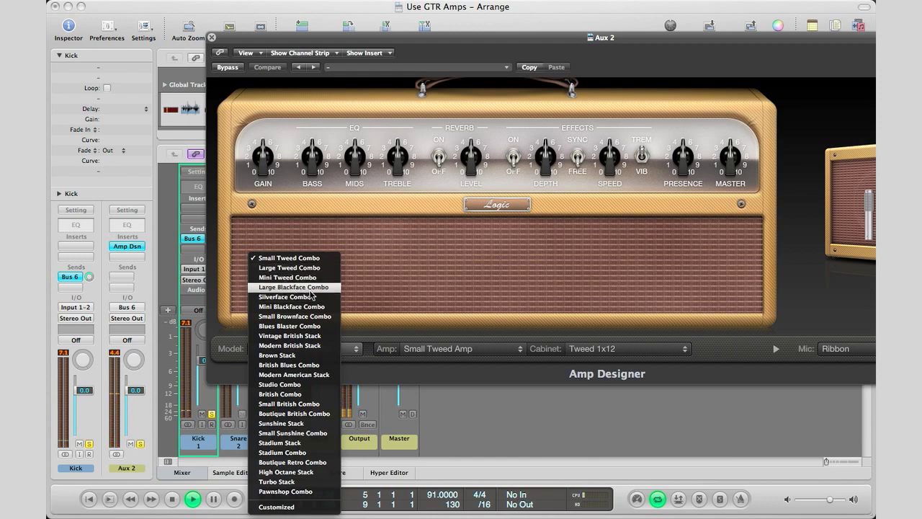
left_click(310, 297)
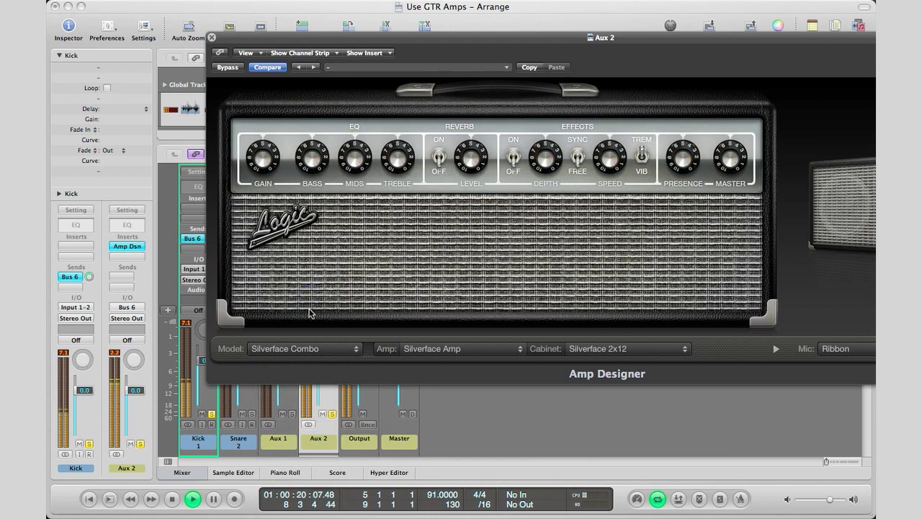
left_click(312, 349)
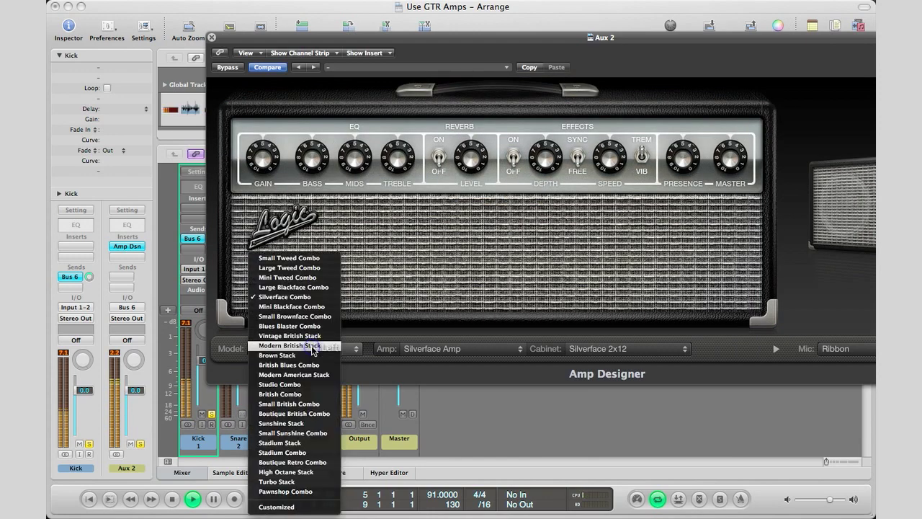
left_click(302, 306)
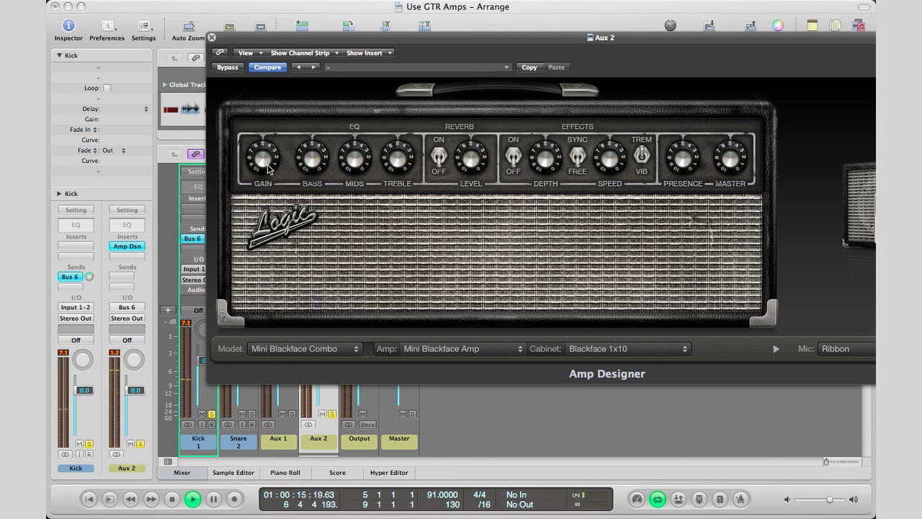
Step: Turn up the Gain on the Mini Blackface amp while the kick plays
left_click_drag(263, 159, 264, 153)
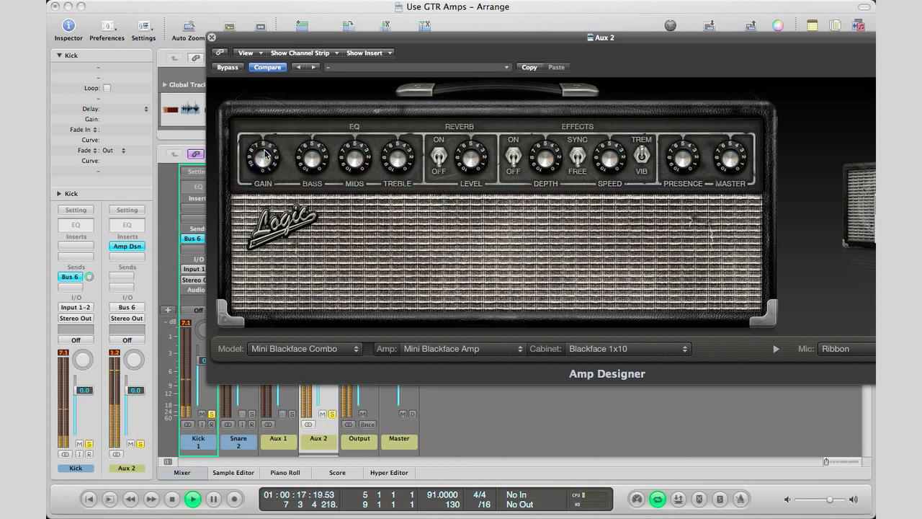
left_click(267, 143)
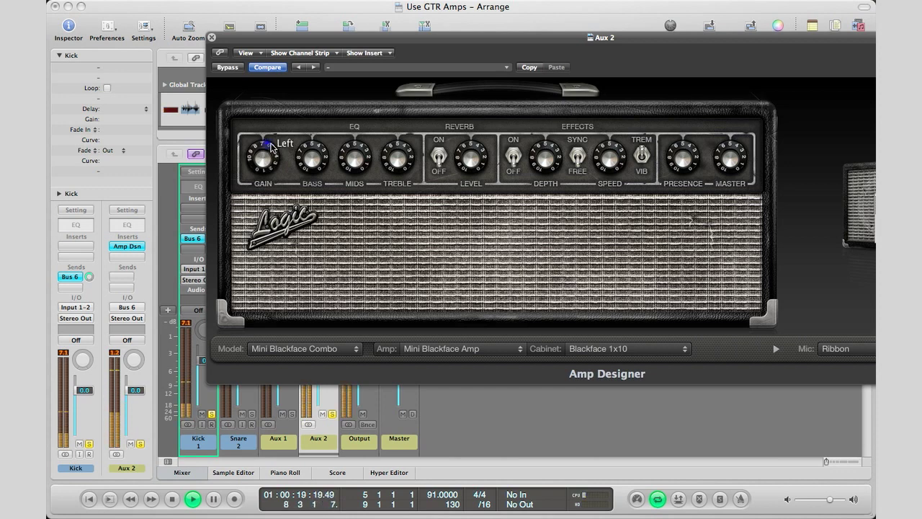
left_click(260, 161)
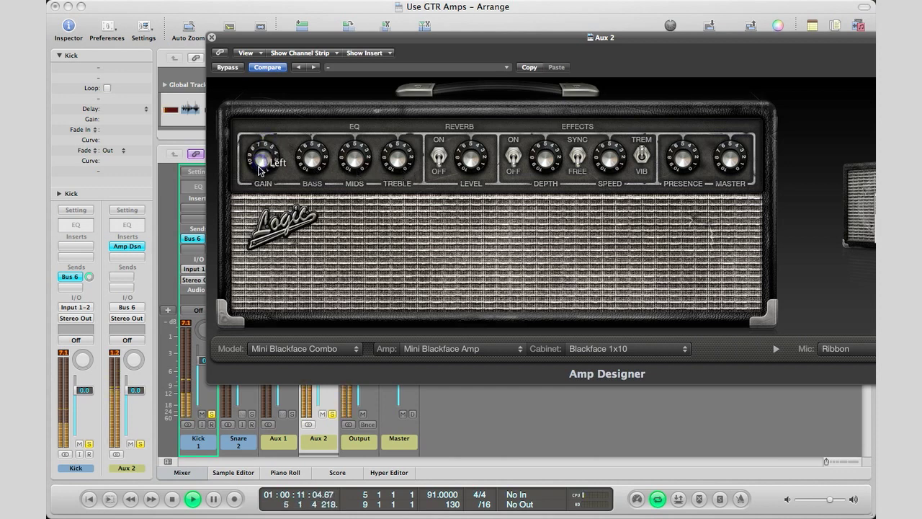
Step: Turn up the amp's Bass, Mids and Treble EQ and adjust its Presence
left_click(315, 162)
left_click_drag(315, 162, 362, 154)
left_click_drag(396, 161, 395, 150)
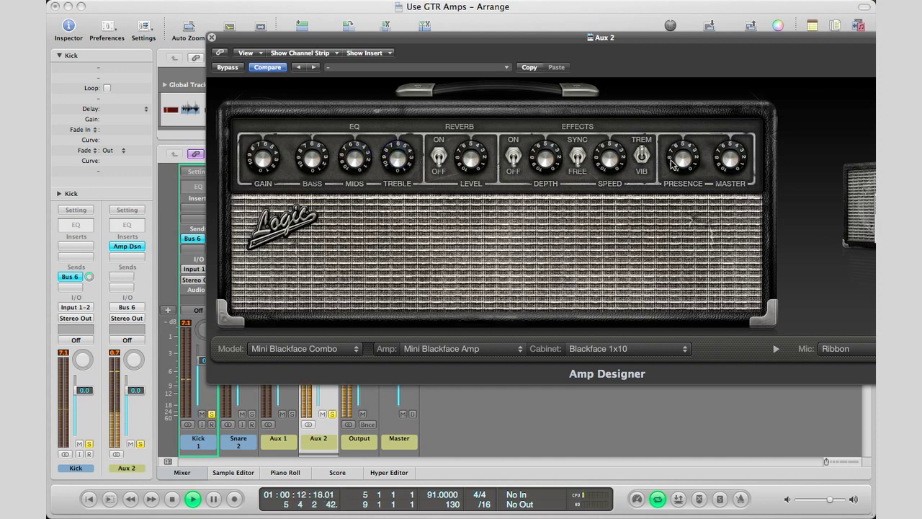
left_click_drag(719, 159, 675, 153)
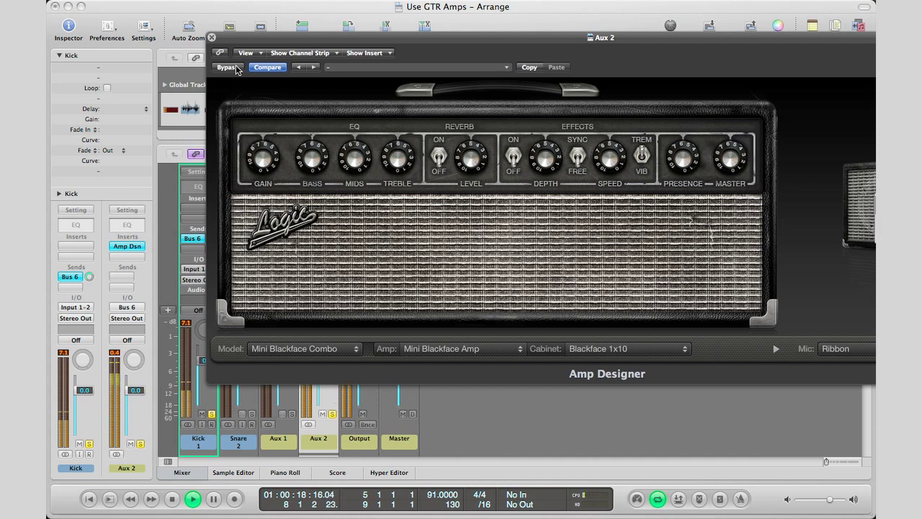
Step: Lower the Aux 2 fader to -4.5 dB, compare the kick with Aux 2 muted, and lower the fader further to -9.8 dB
left_click_drag(135, 390, 137, 400)
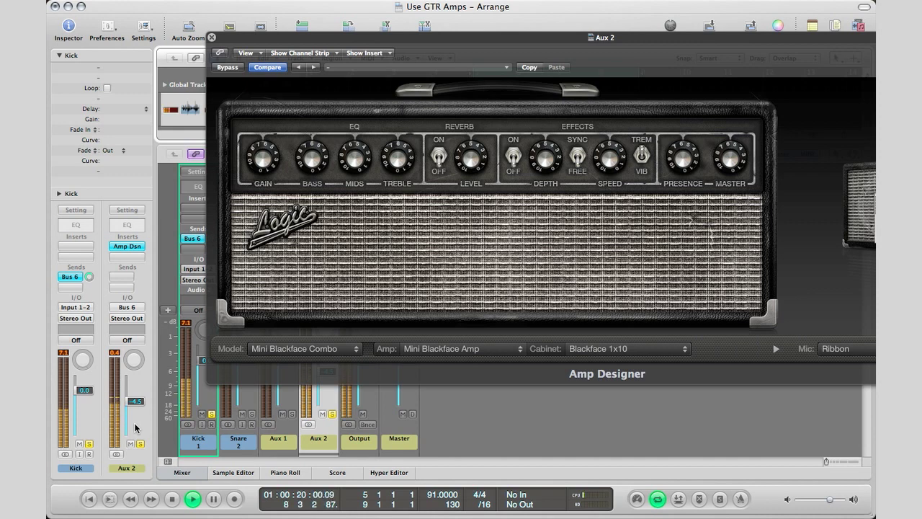
key("space")
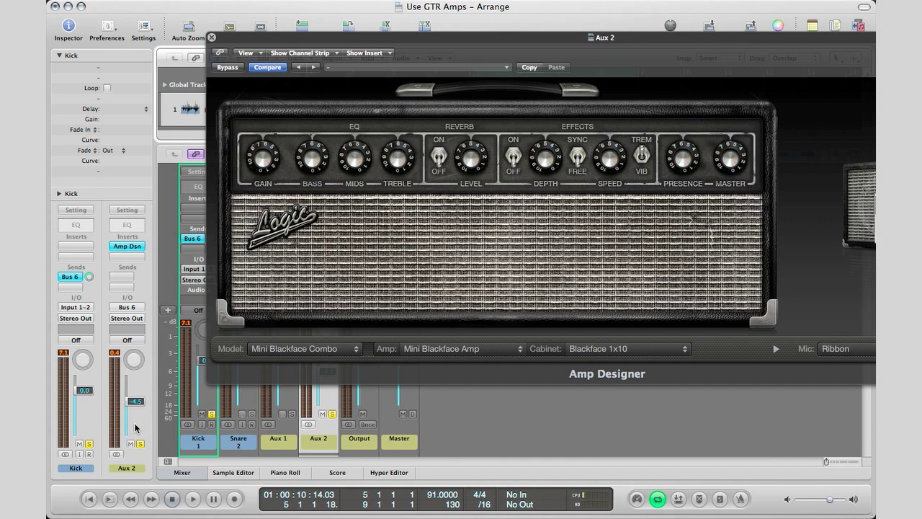
key("space")
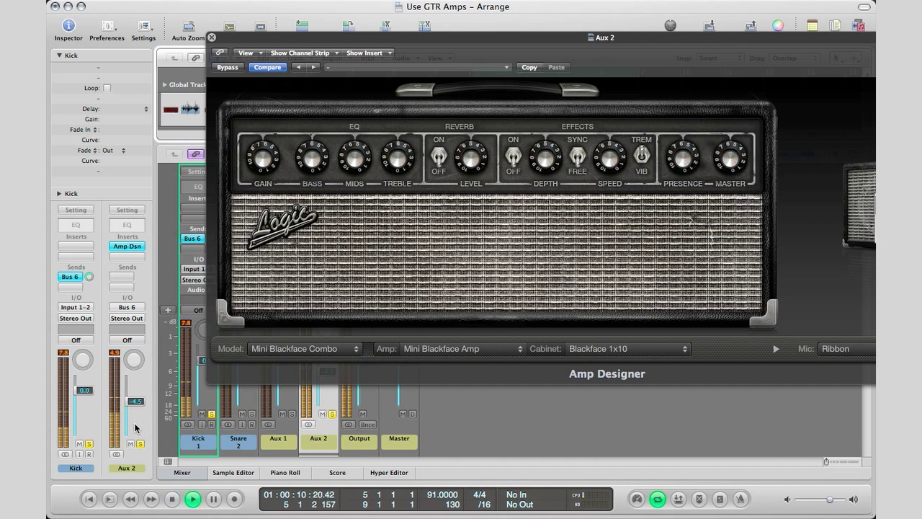
left_click(131, 444)
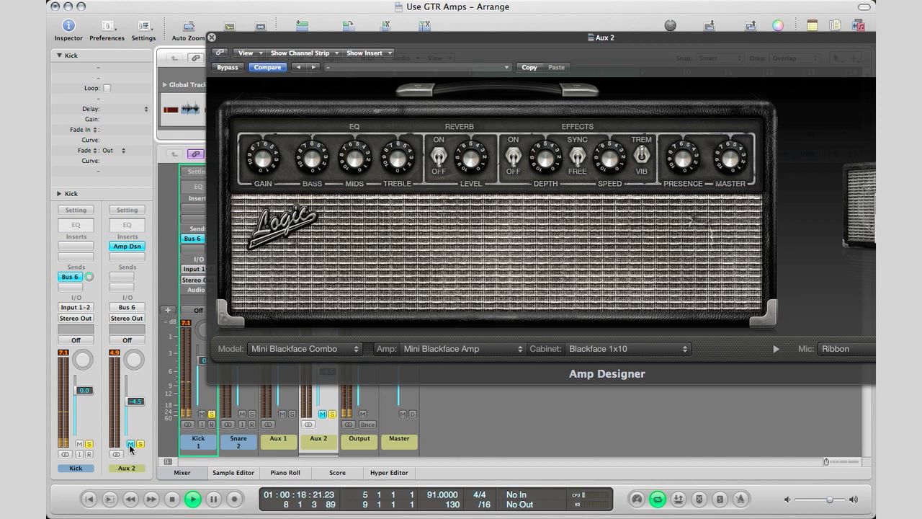
left_click_drag(140, 406, 140, 414)
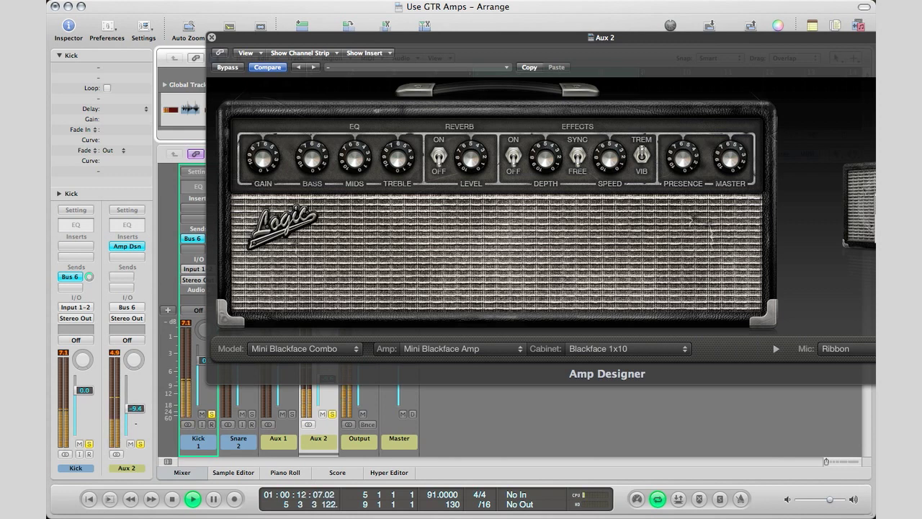
Step: Compare the kick with Aux 2 muted and unmuted, leave Aux 2 unmuted, and stop playback
left_click(133, 446)
left_click(130, 444)
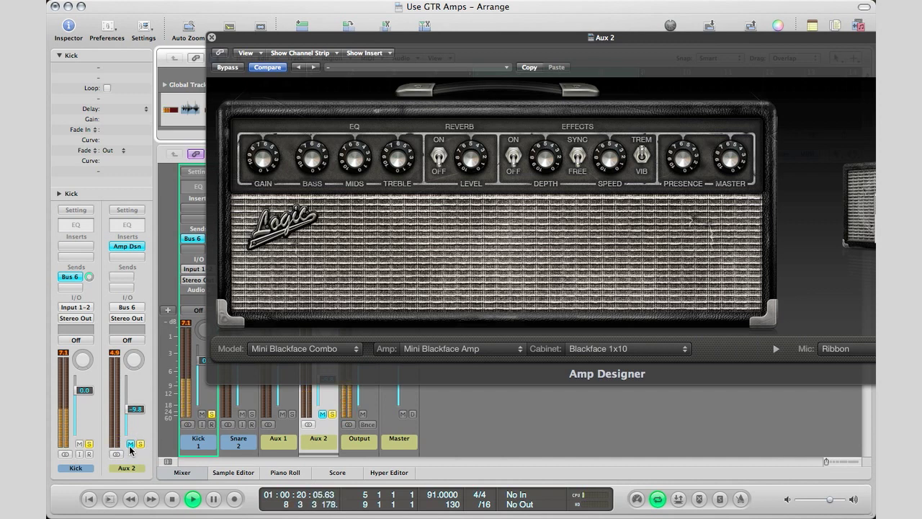
left_click(131, 445)
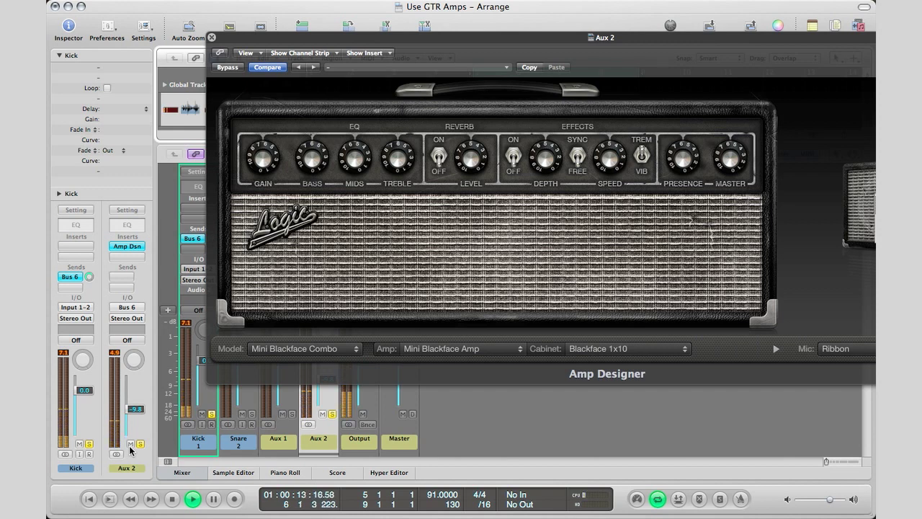
key("space")
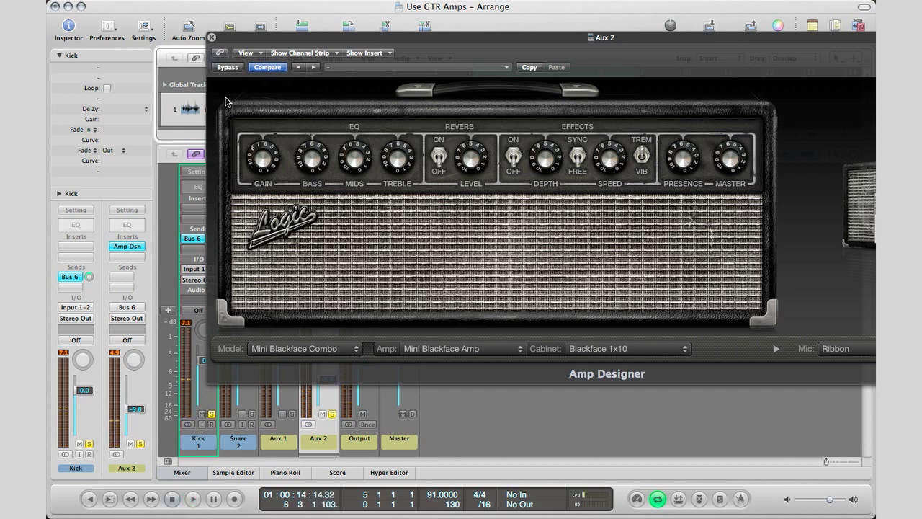
Step: Close the Amp Designer window and solo the Snare channel
left_click(212, 38)
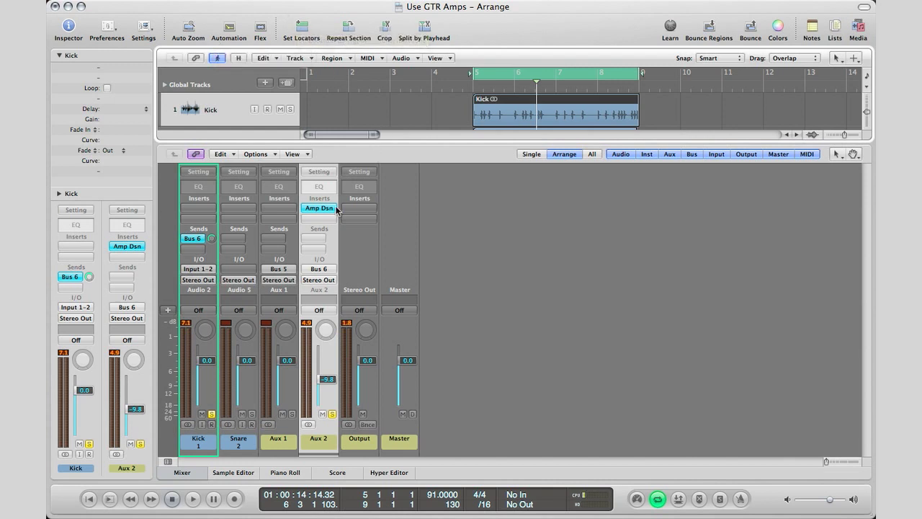
left_click(253, 441)
left_click(251, 414)
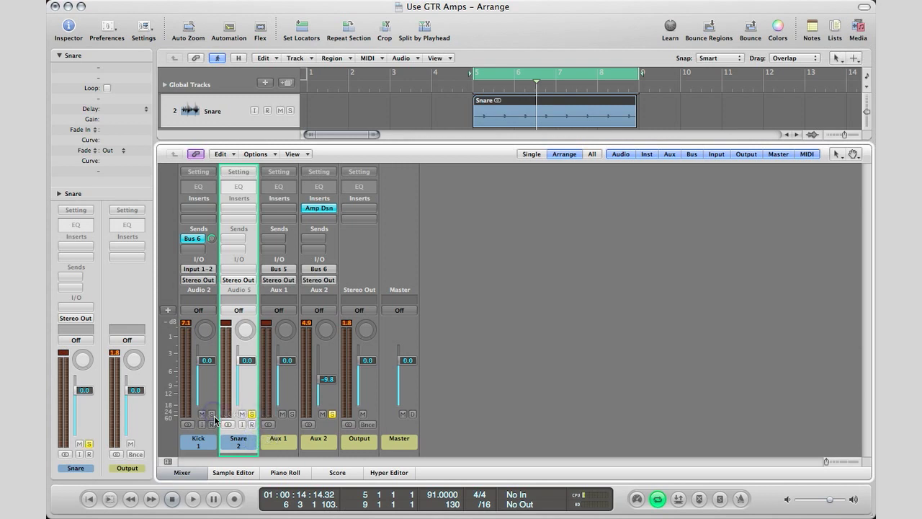
Step: Rename the Aux 2 channel as "Kick Amp"
double_click(306, 439)
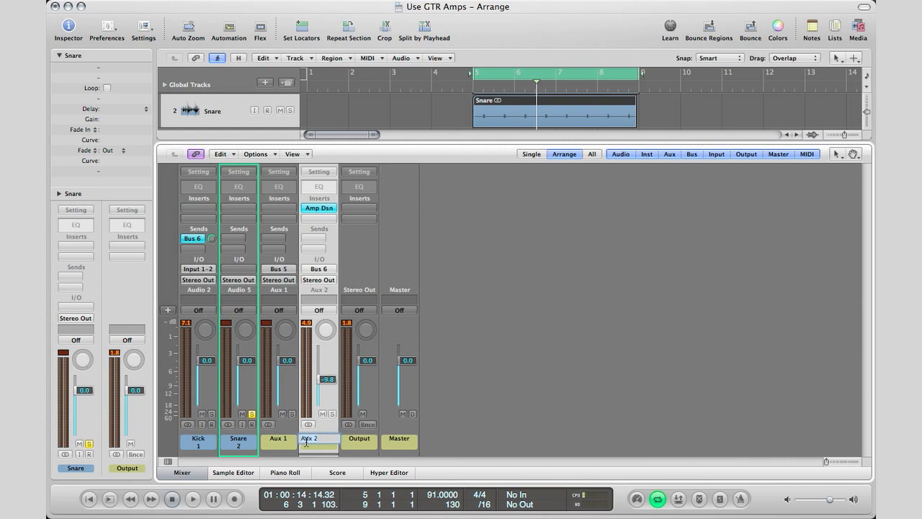
type("Kick Amp")
key("Return")
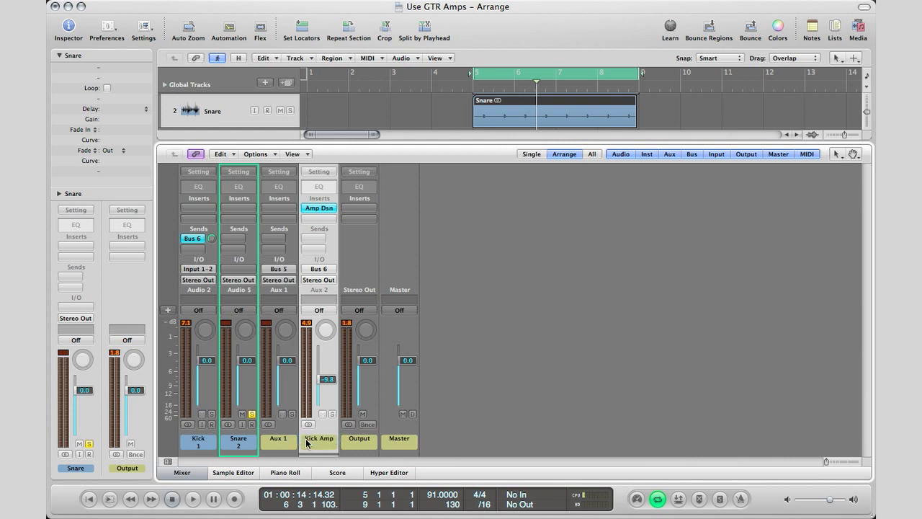
Step: Add a send to Bus 7 on the Snare channel and set the send to its default level
left_click(234, 445)
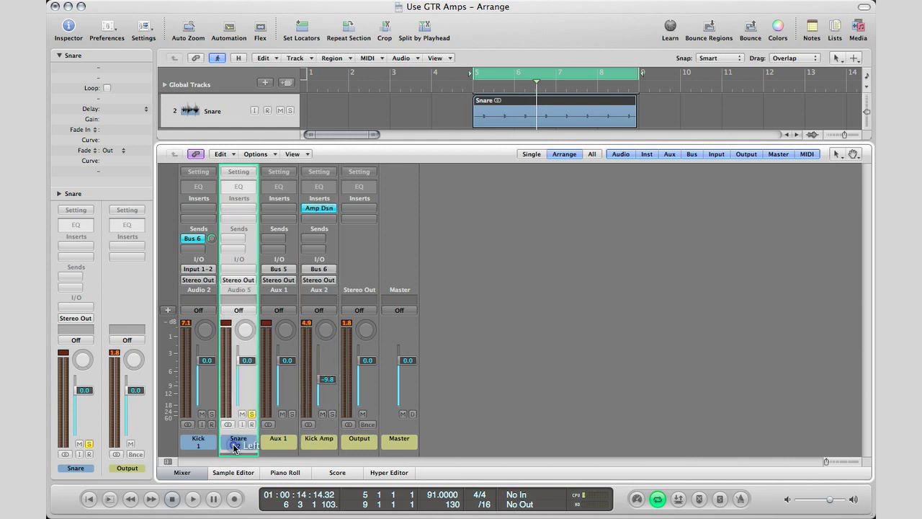
left_click(233, 238)
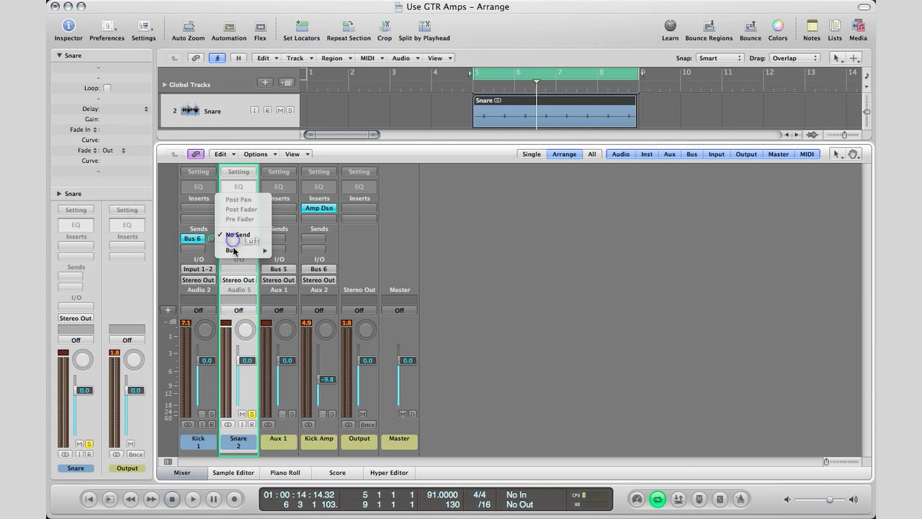
mouse_move(234, 250)
left_click(291, 248)
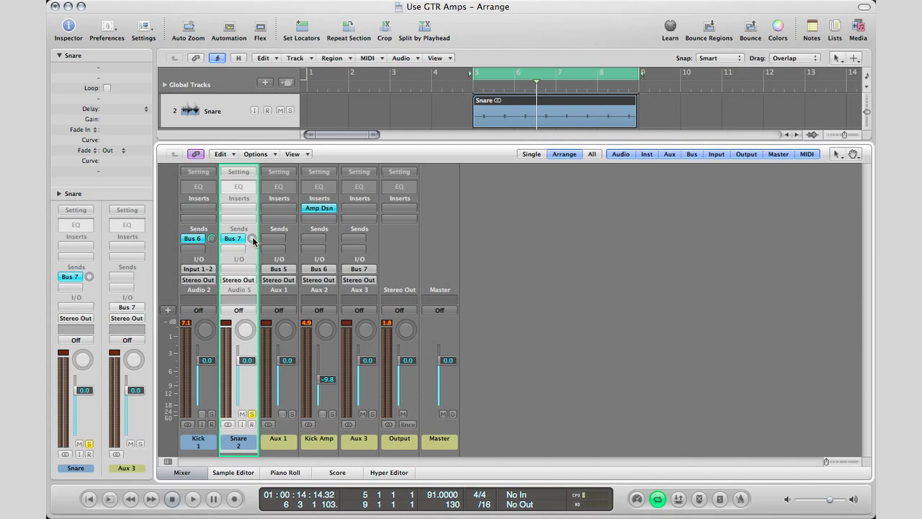
left_click(253, 238, "alt")
Step: Solo the Aux 3 channel and insert a stereo Amp Designer plug-in on it
left_click(141, 444)
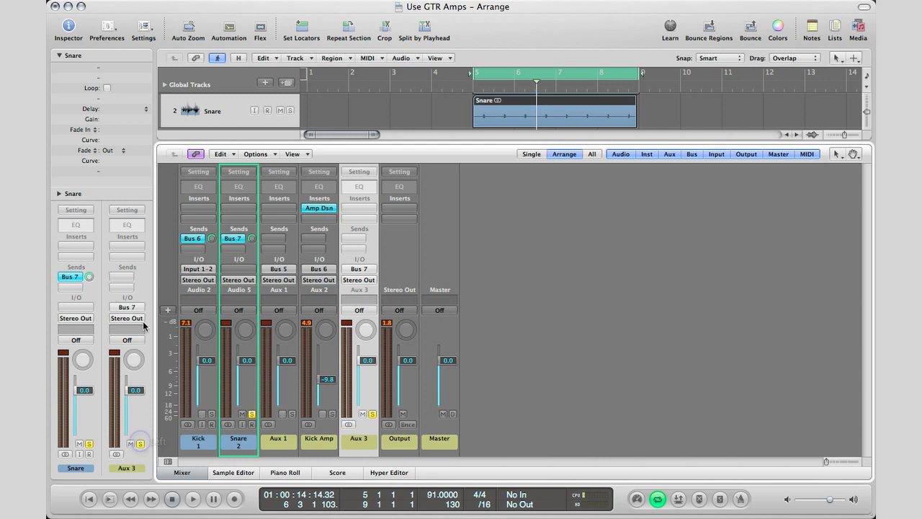
left_click(122, 246)
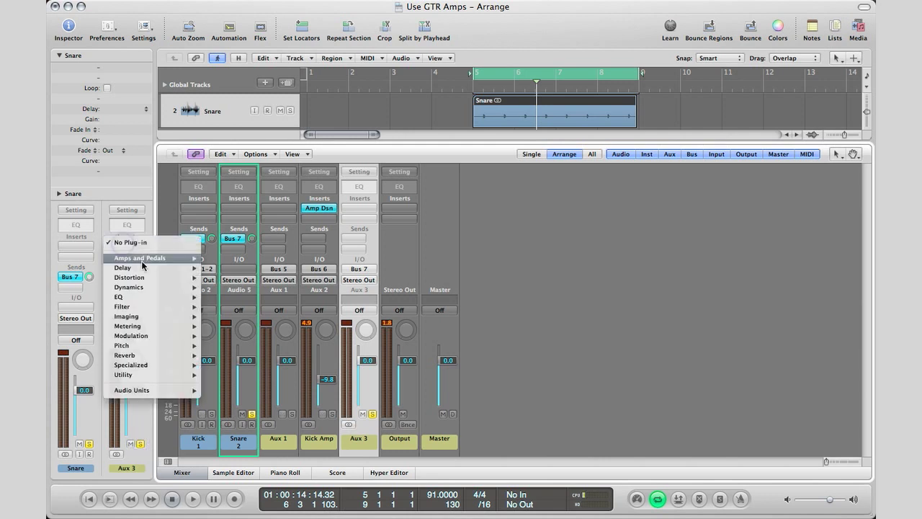
mouse_move(144, 259)
mouse_move(242, 258)
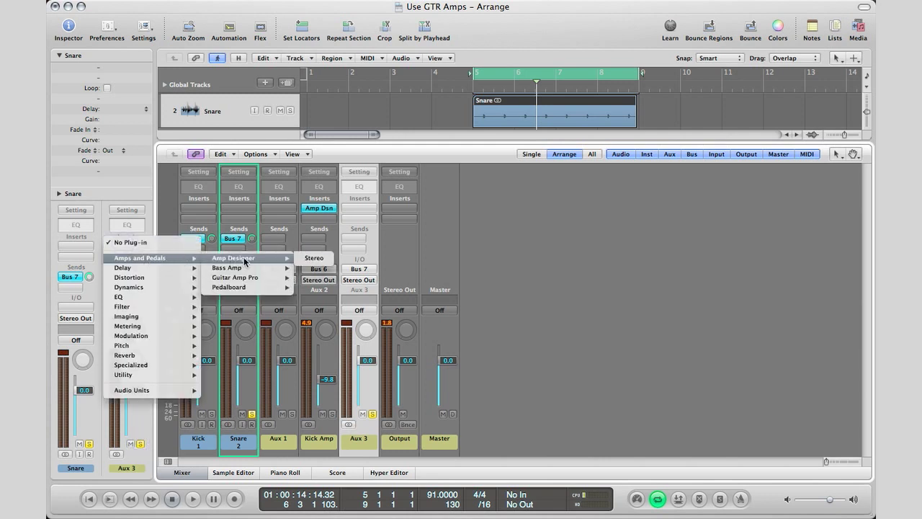
left_click(305, 260)
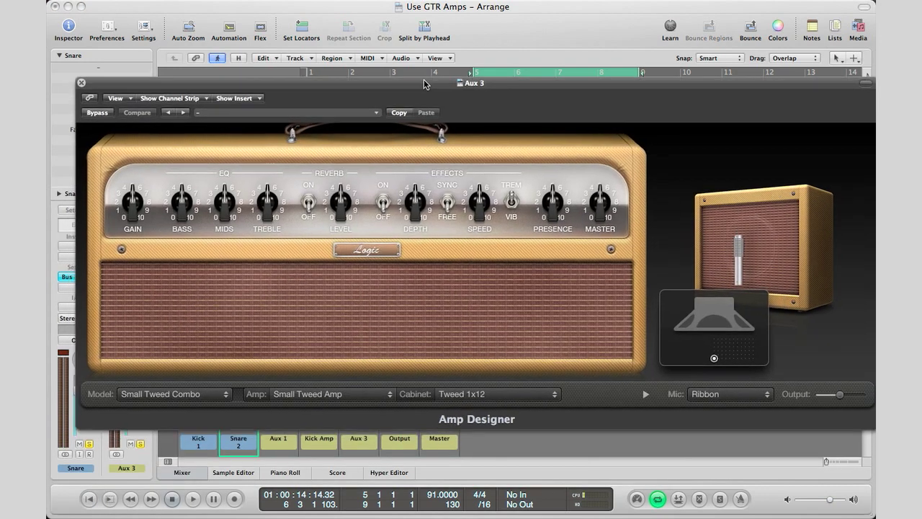
Step: Load the American Stack Crunch preset from the Crunch tones in Aux 3's Amp Designer
left_click_drag(423, 84, 407, 49)
left_click(349, 80)
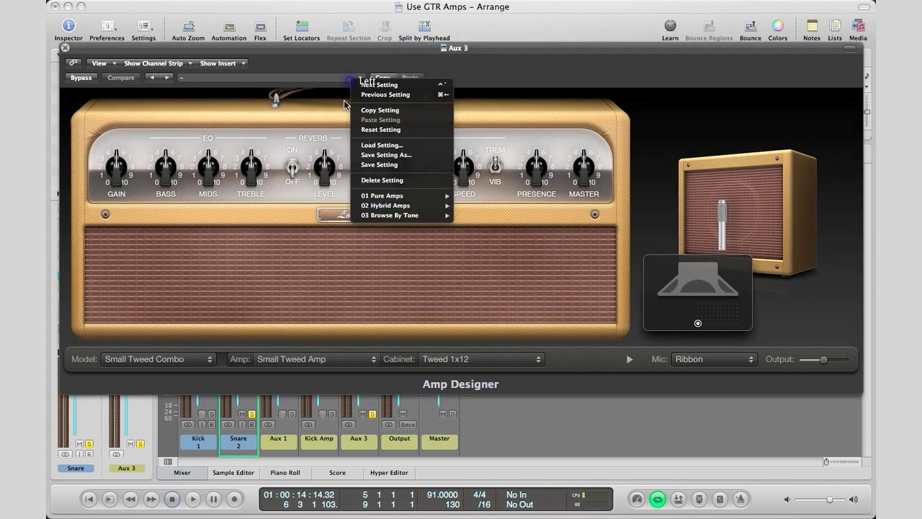
mouse_move(442, 219)
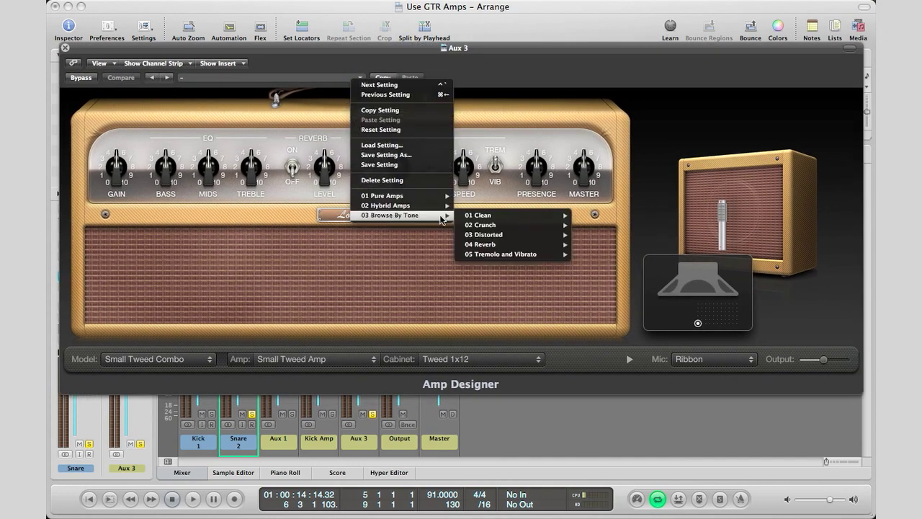
mouse_move(503, 226)
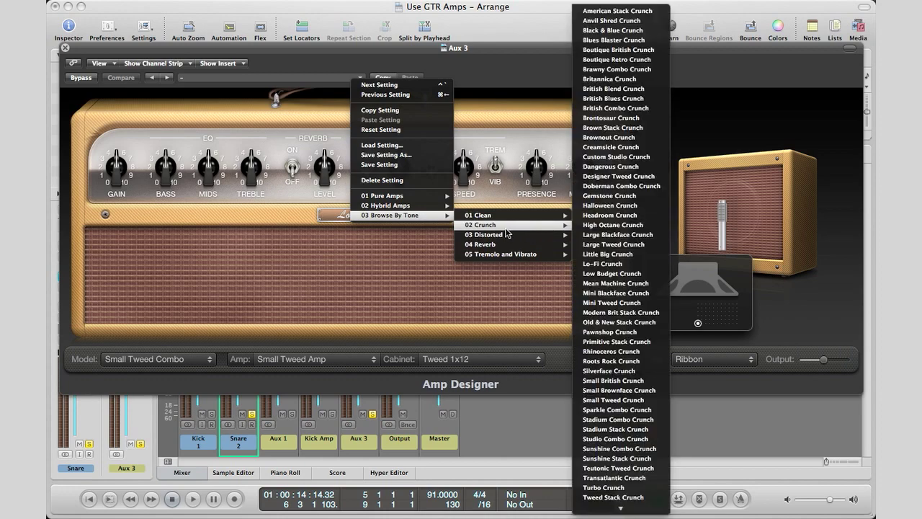
left_click(611, 10)
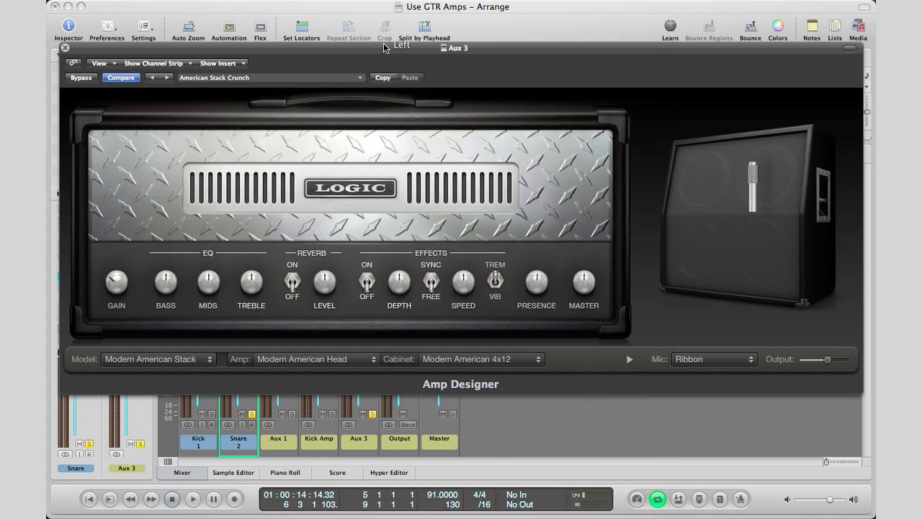
Step: Move the Amp Designer window off the Aux 3 fader, start playback, and lower the fader to -6.2 dB
left_click_drag(384, 48, 456, 45)
key("space")
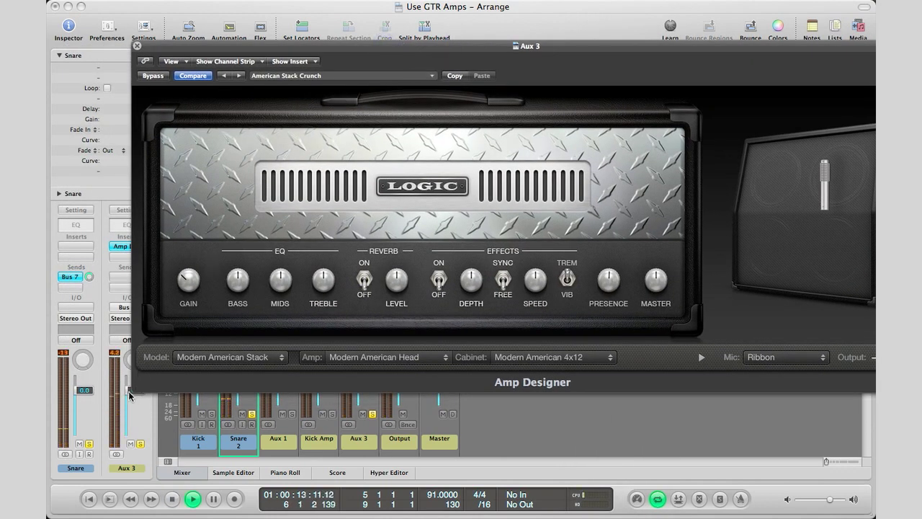
left_click_drag(129, 395, 130, 404)
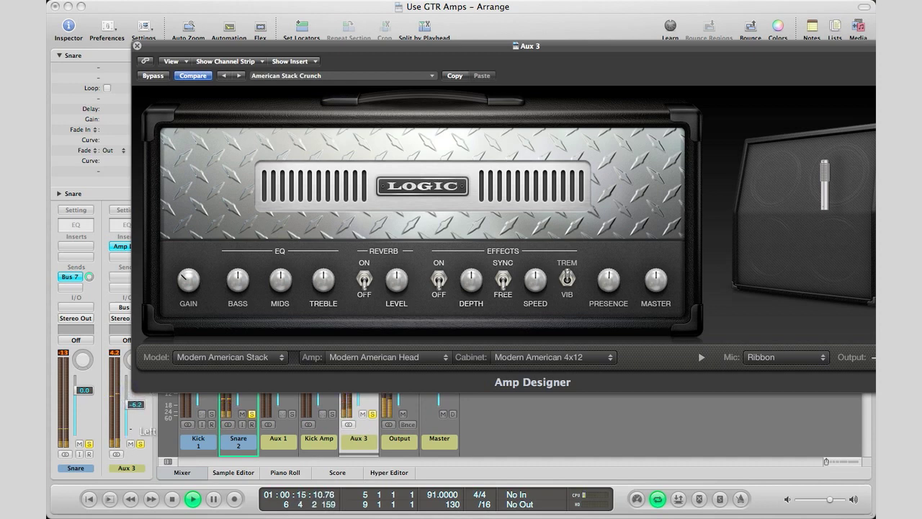
Step: Audition the following Crunch presets on the playing snare and settle on Blues Blaster Crunch
left_click(238, 76)
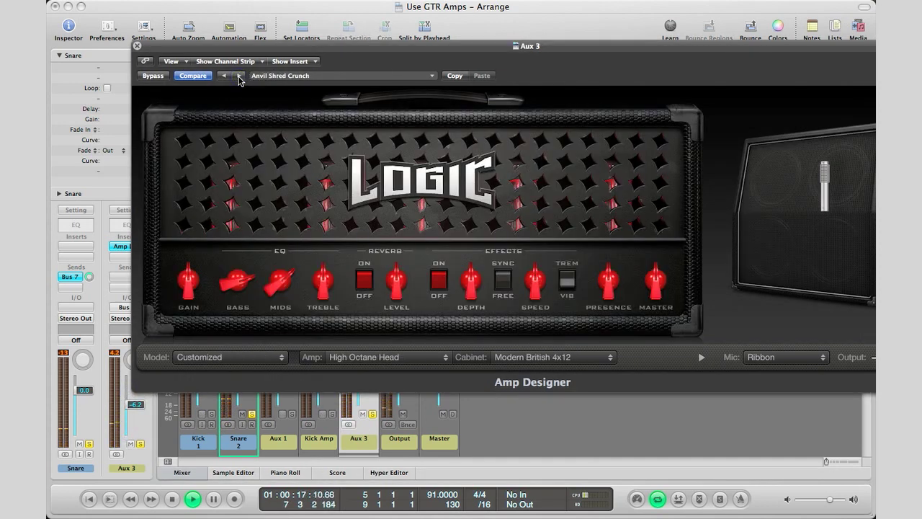
left_click(239, 76)
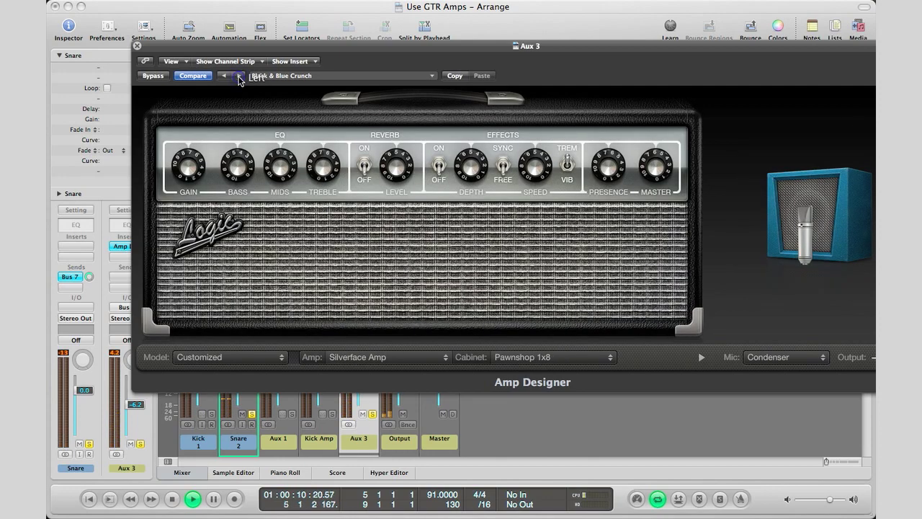
left_click(238, 76)
left_click(238, 75)
left_click(225, 75)
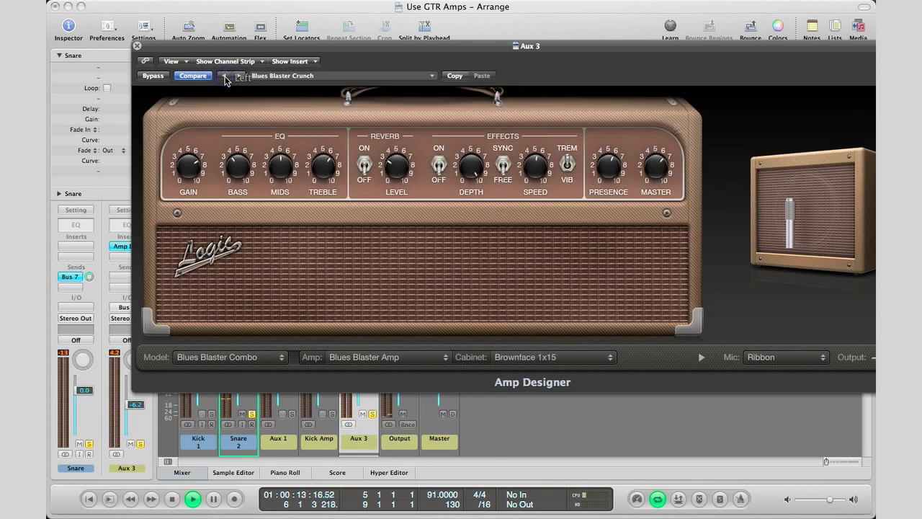